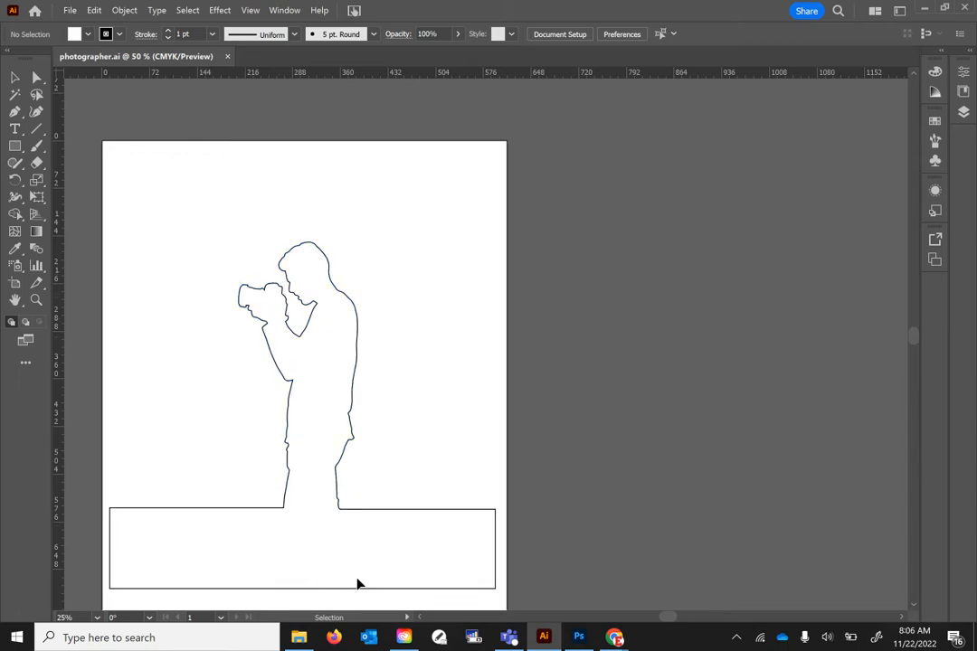
Step: Copy the entire photographer and base outline, and switch to Photoshop
{"action": "left_click_drag", "start_coordinate": [575, 586], "coordinate": [218, 230]}
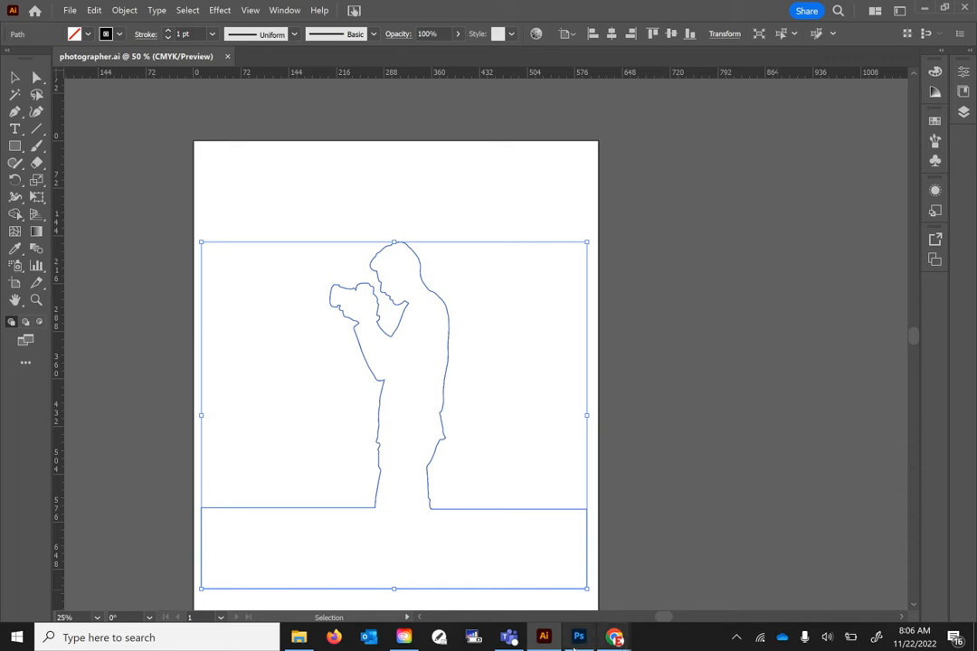
{"action": "left_click", "coordinate": [578, 637]}
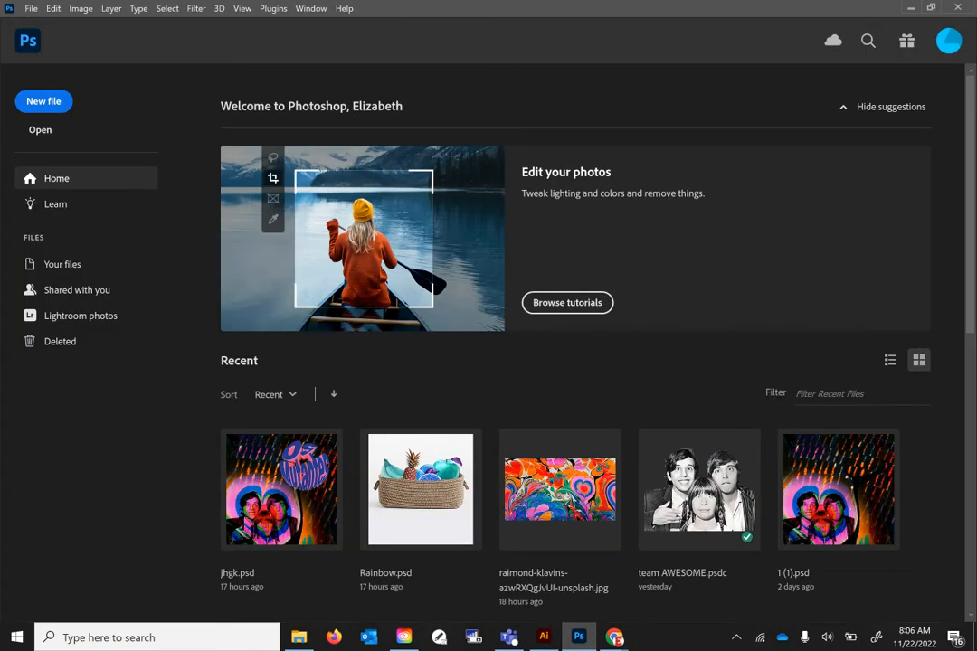
Step: Create a Letter print document, 8.5 x 11 inches at 300 ppi, named "clipping mask" followed by the author's full name
{"action": "left_click", "coordinate": [45, 102]}
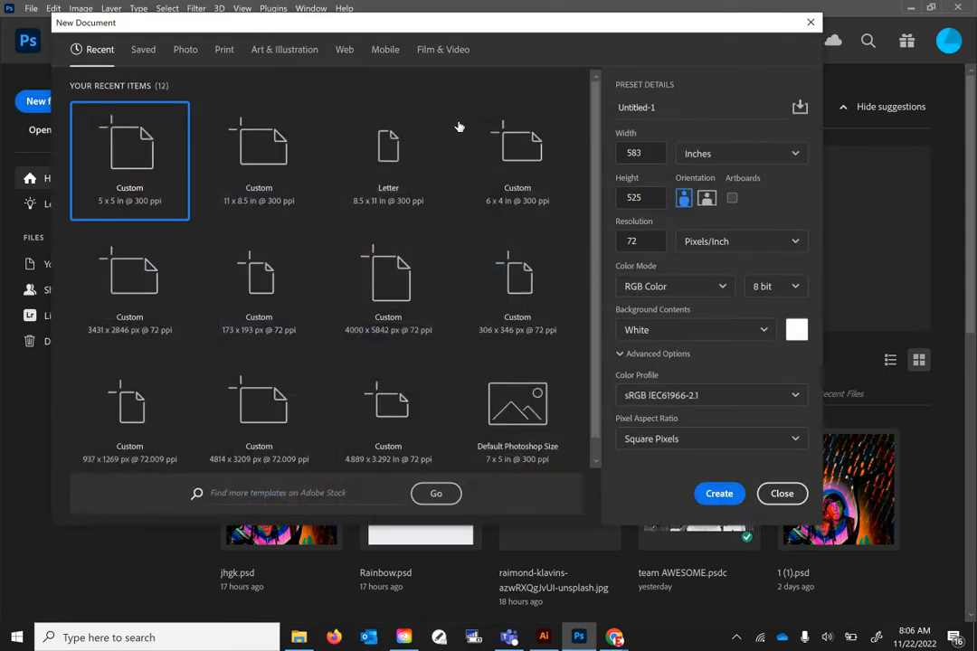
{"action": "left_click", "coordinate": [223, 51]}
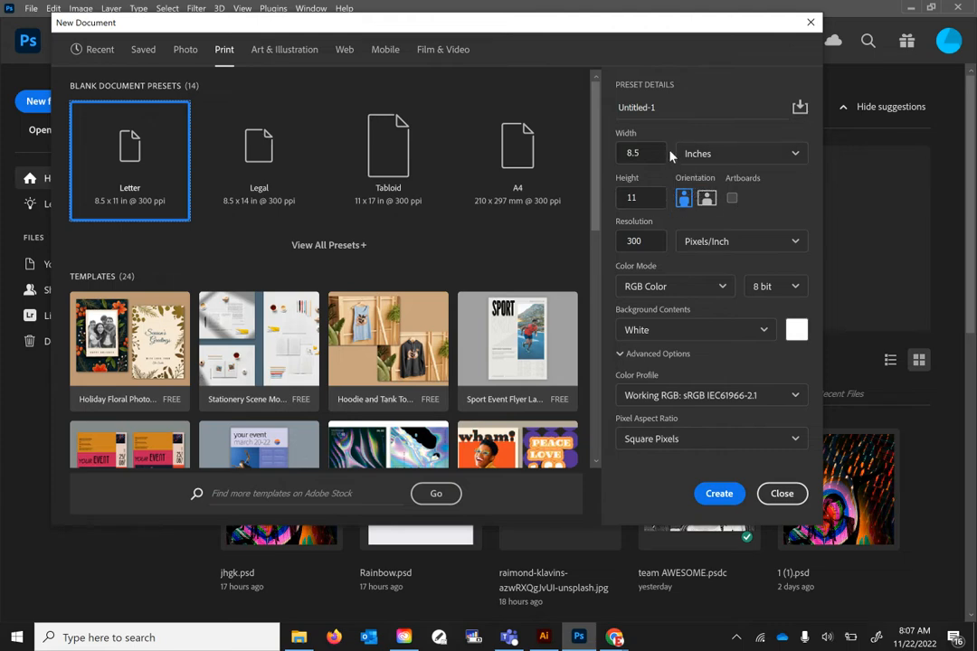
{"action": "left_click", "coordinate": [678, 107]}
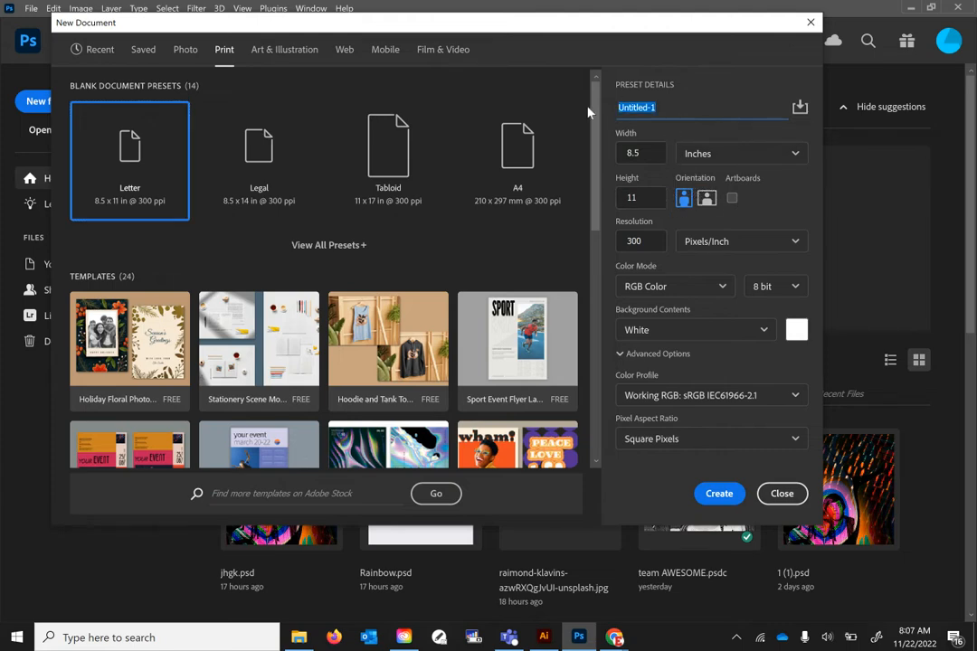
{"action": "type", "text": "clipping mask Liz Hardy"}
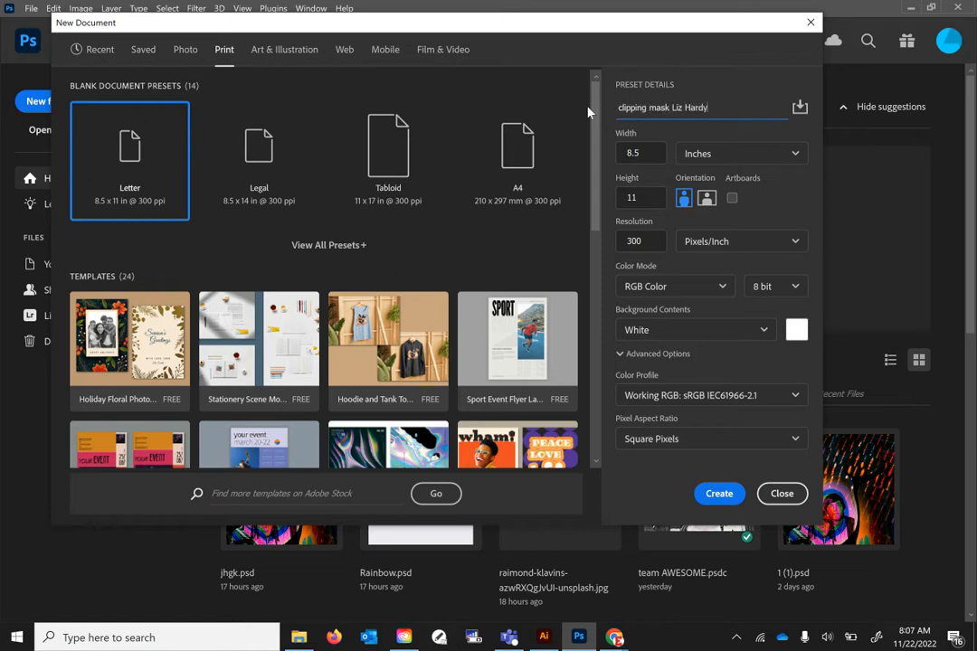
{"action": "left_click", "coordinate": [719, 494]}
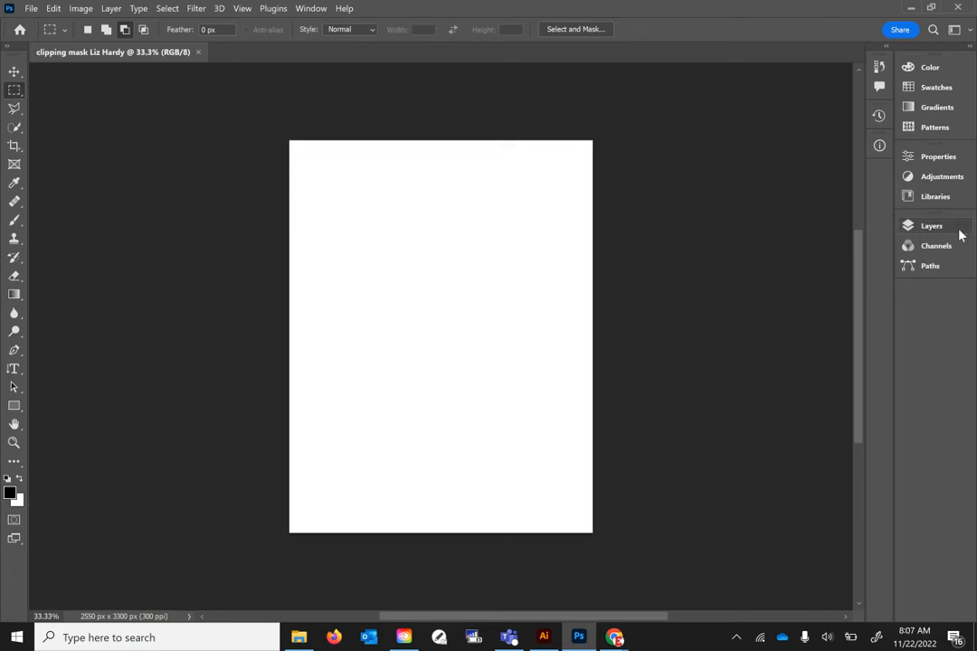
Step: Unlock the white Background layer and paste the copied photographer outline onto it as a path
{"action": "left_click", "coordinate": [931, 226]}
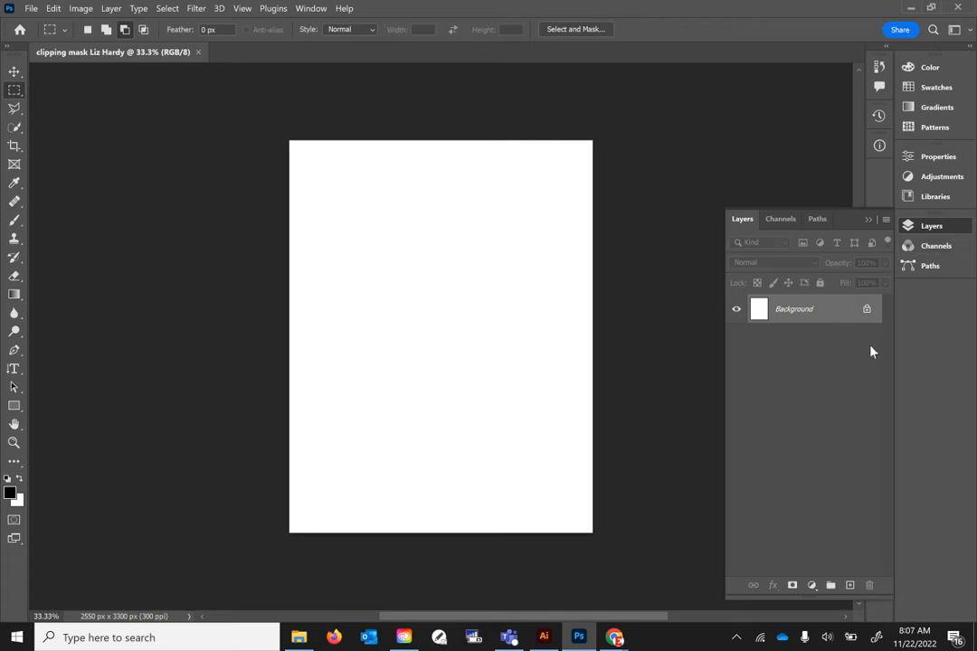
{"action": "left_click", "coordinate": [866, 310]}
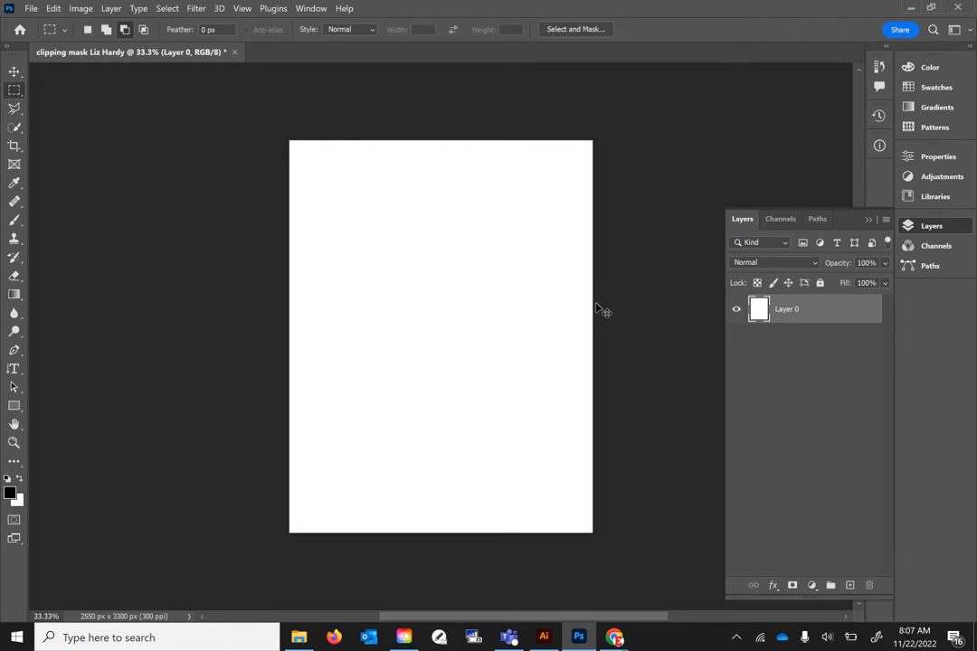
{"action": "key", "text": "ctrl+v"}
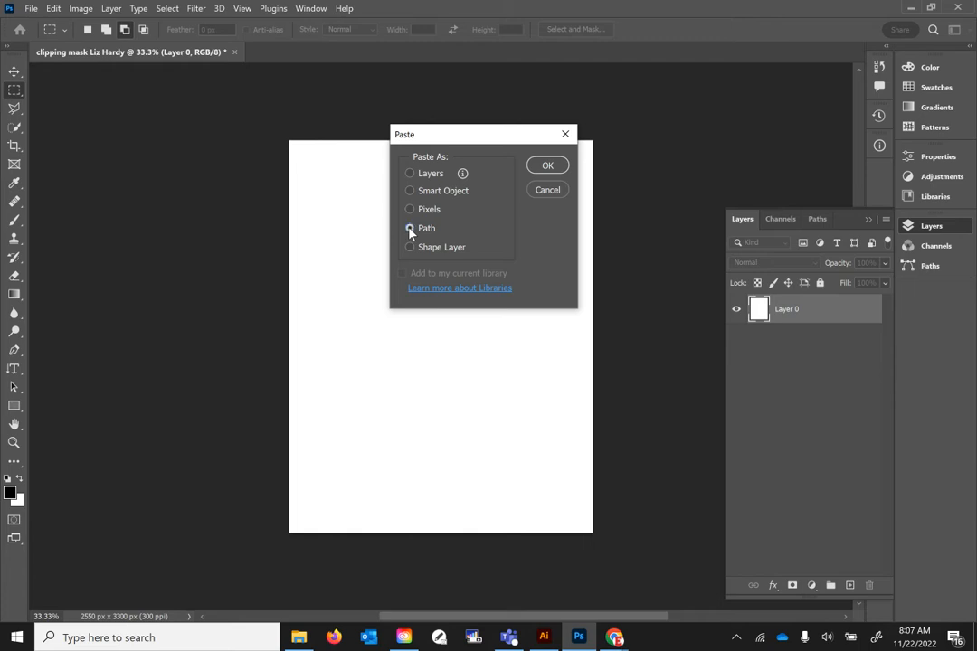
{"action": "left_click", "coordinate": [549, 165]}
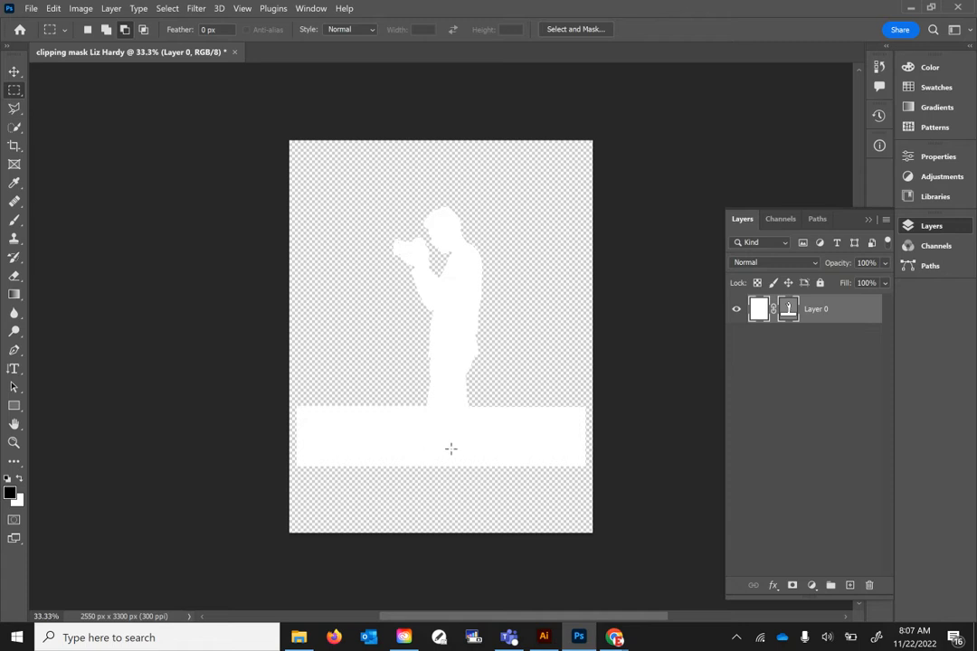
Step: Open anamnesis33-p7QtH4W3Vxc-unsplash - Copy and the forest shoreline photo ending in vguL1C0xa1Y-unsplash from the Clipping Mask folder
{"action": "left_click", "coordinate": [32, 9]}
{"action": "left_click", "coordinate": [45, 36]}
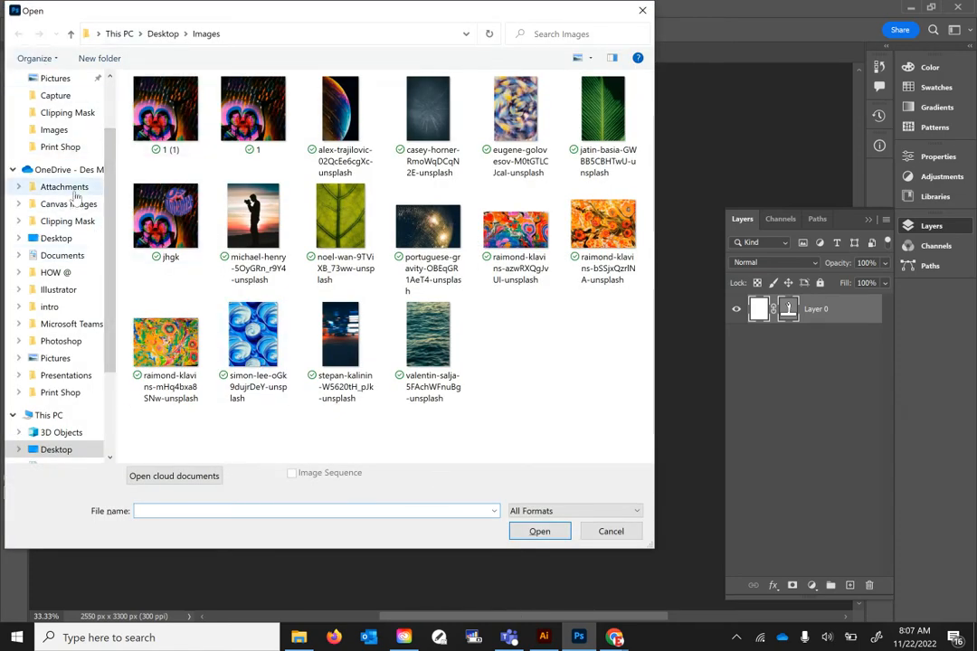
{"action": "left_click", "coordinate": [67, 221]}
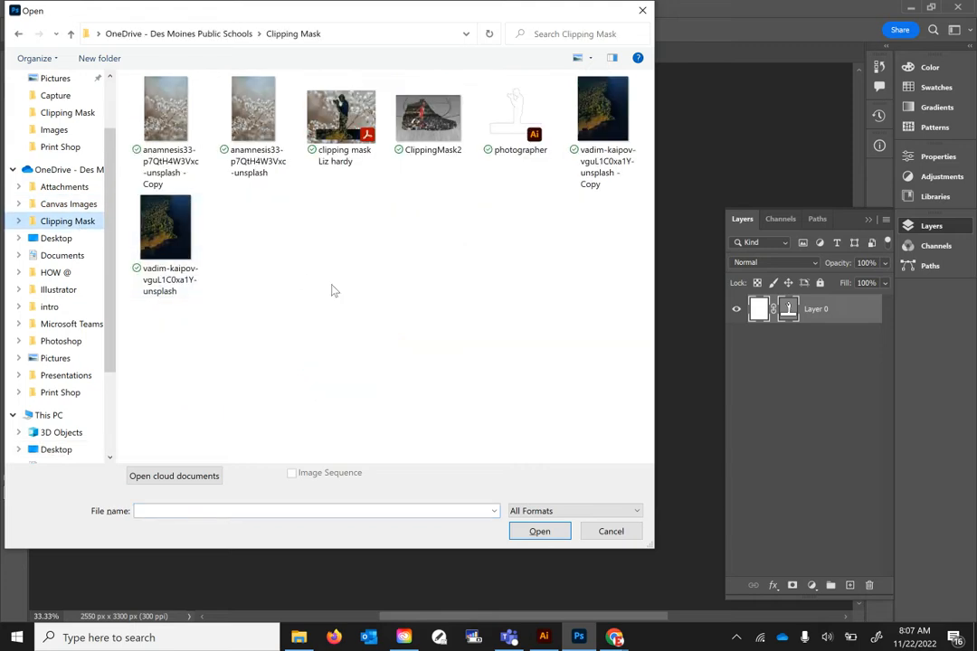
{"action": "left_click", "coordinate": [166, 124]}
{"action": "left_click", "coordinate": [166, 231], "text": "ctrl"}
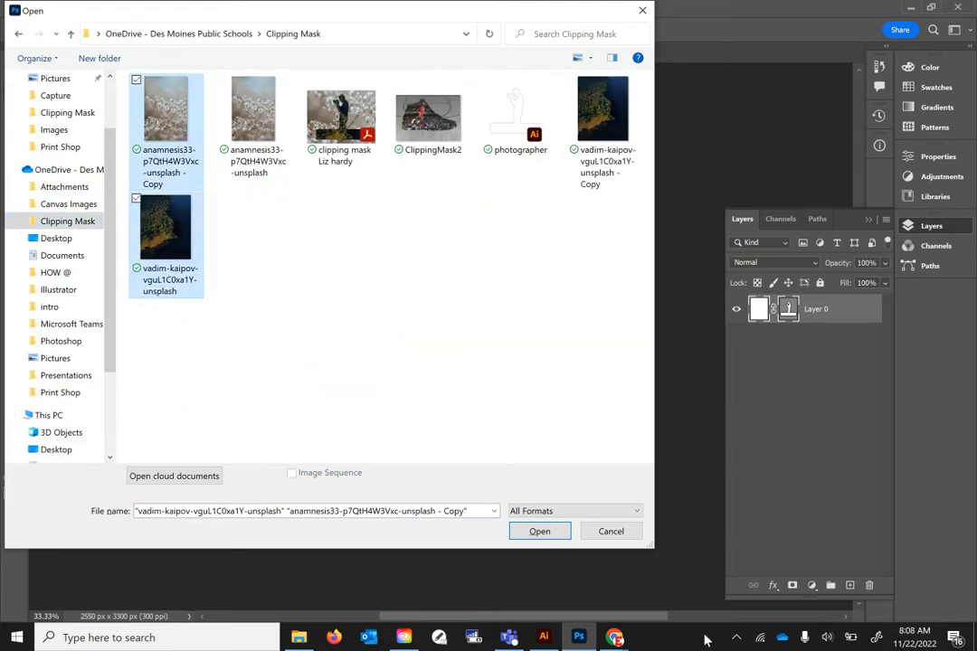
{"action": "left_click", "coordinate": [558, 532]}
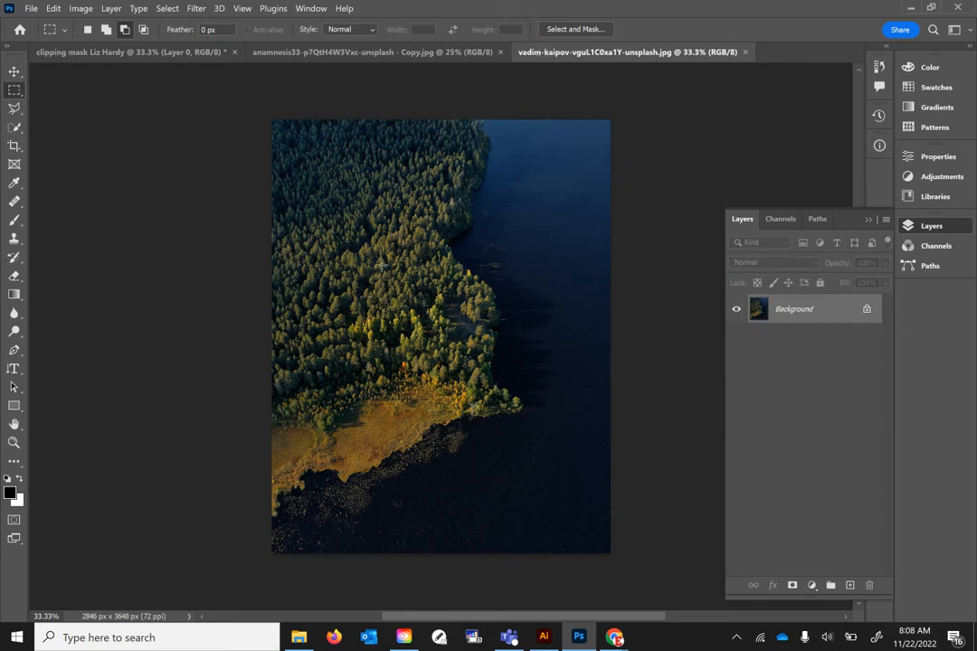
Step: Unlock the forest photo's background layer and copy the entire image into the clipping mask document
{"action": "left_click", "coordinate": [866, 311]}
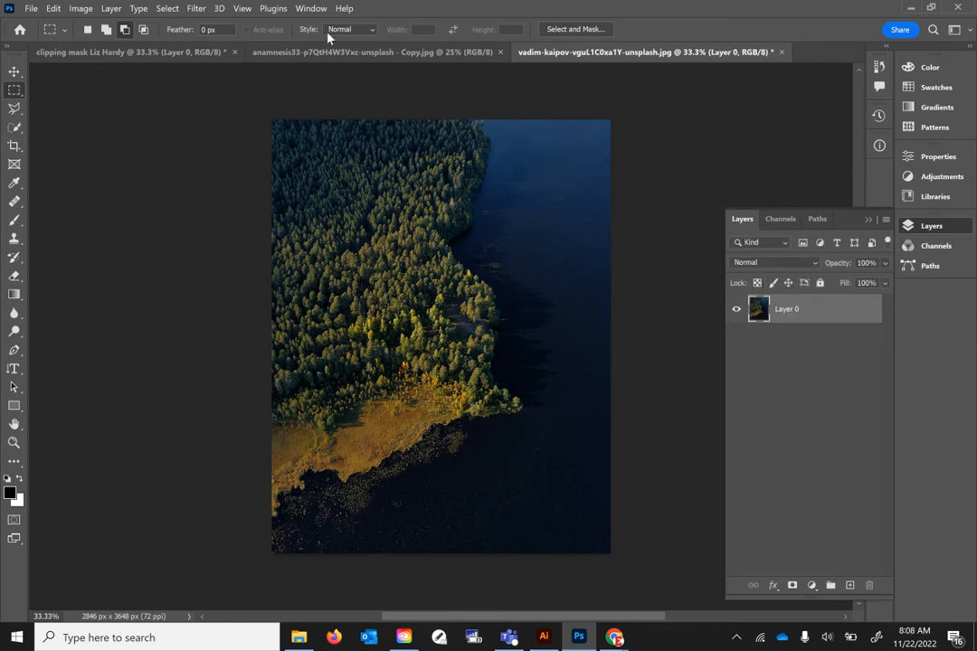
{"action": "left_click", "coordinate": [314, 9]}
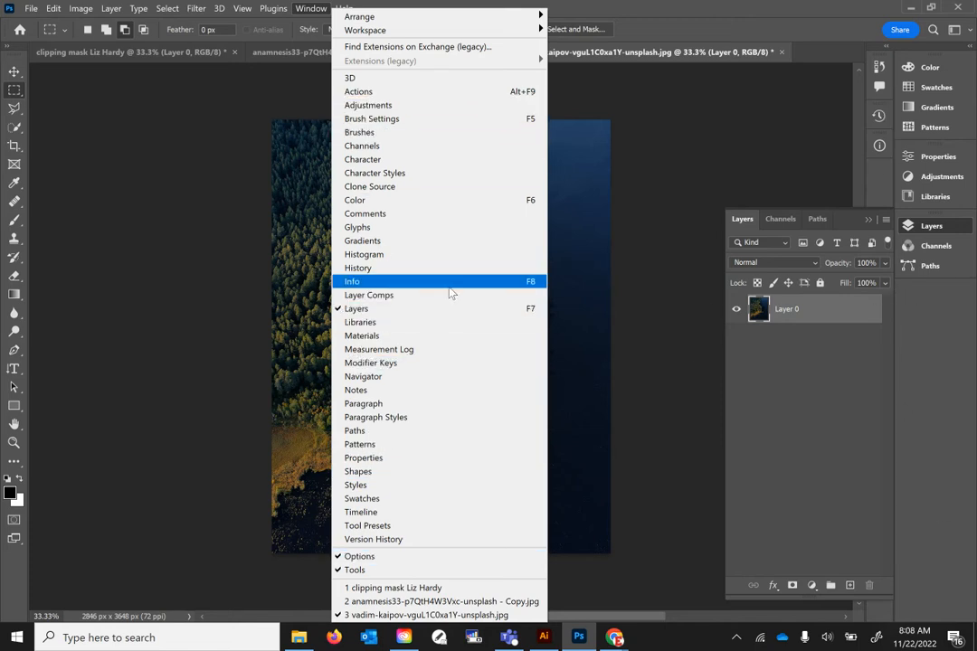
{"action": "left_click", "coordinate": [655, 238]}
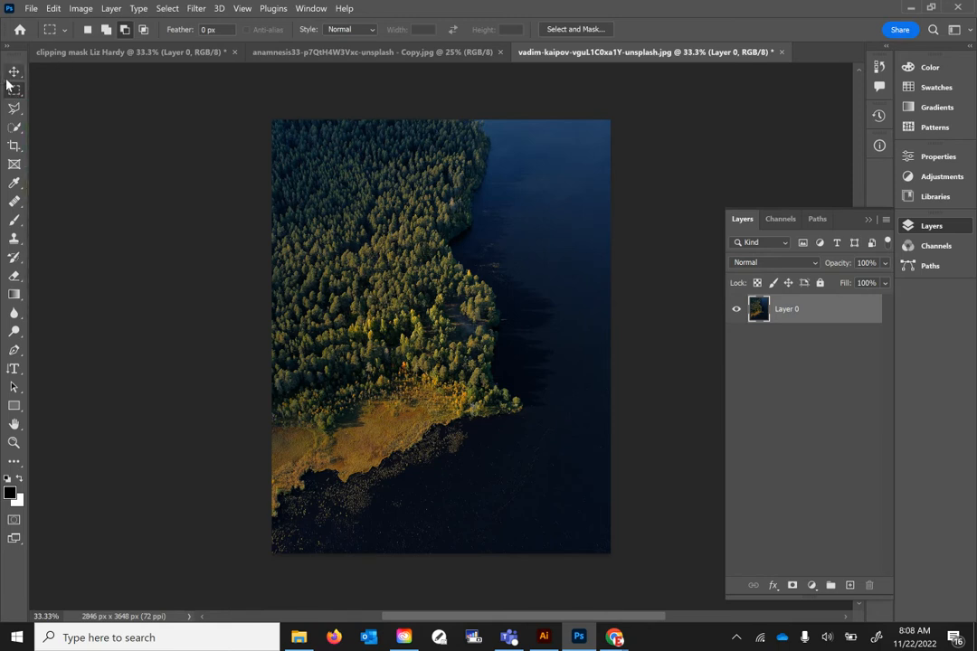
{"action": "left_click_drag", "start_coordinate": [212, 97], "coordinate": [676, 577]}
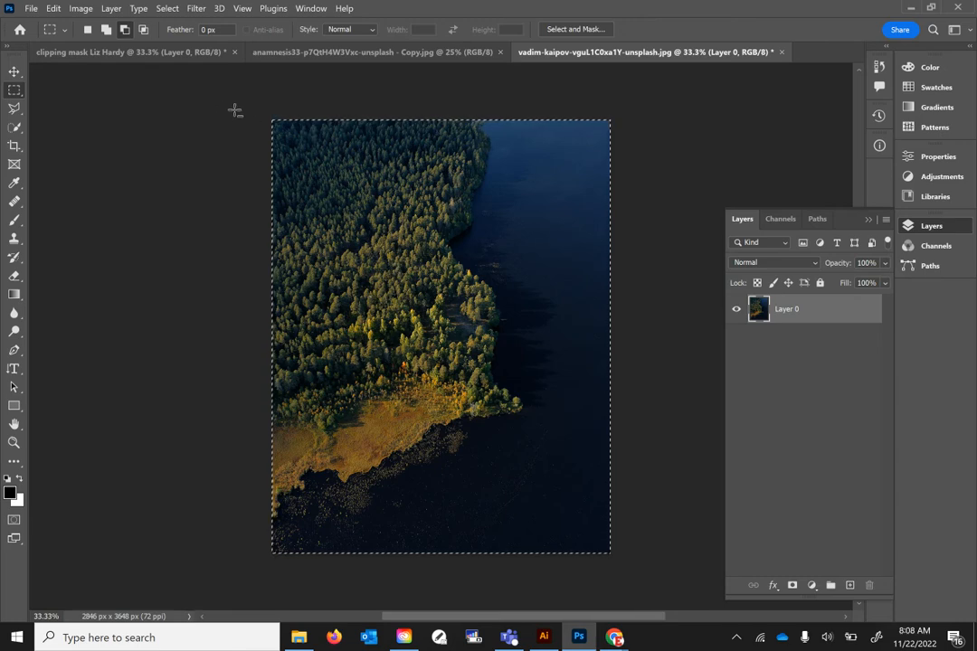
{"action": "left_click", "coordinate": [202, 56]}
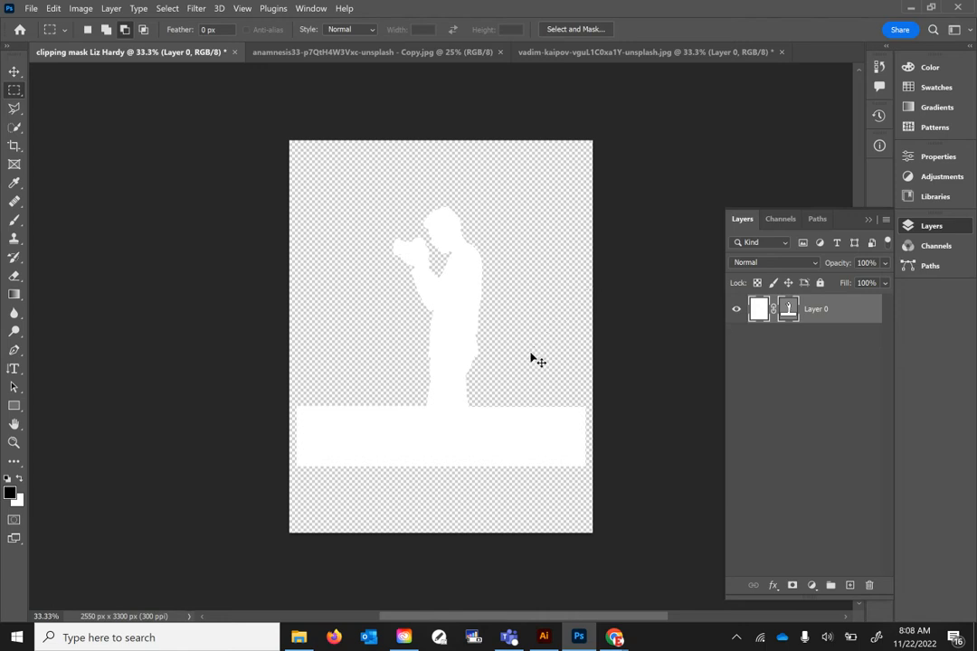
{"action": "key", "text": "ctrl+v"}
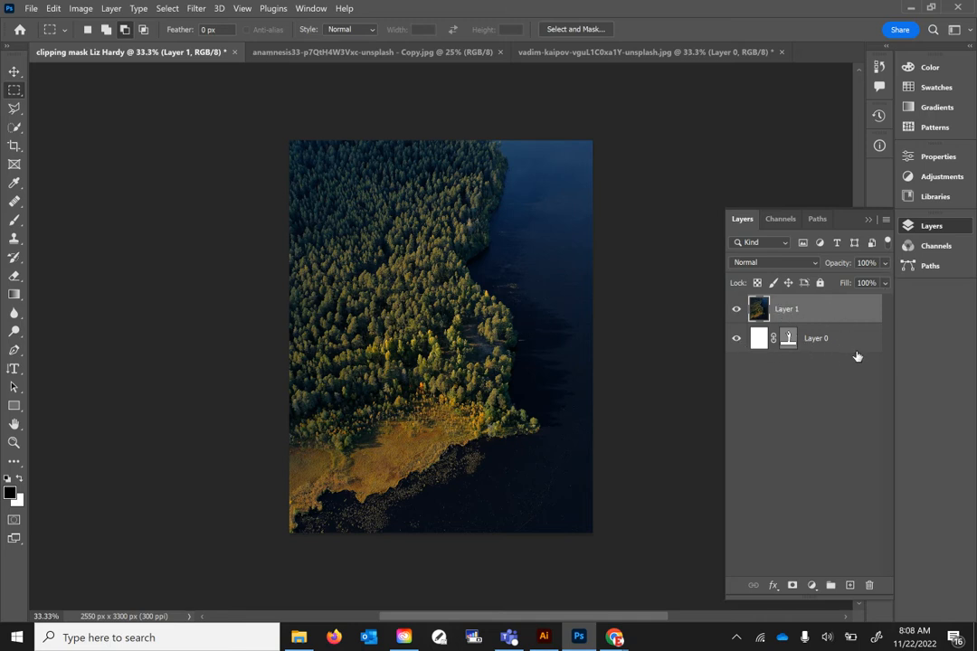
Step: Clip the forest layer to the photographer silhouette and shift the photo down and to the left within the shape
{"action": "right_click", "coordinate": [813, 308]}
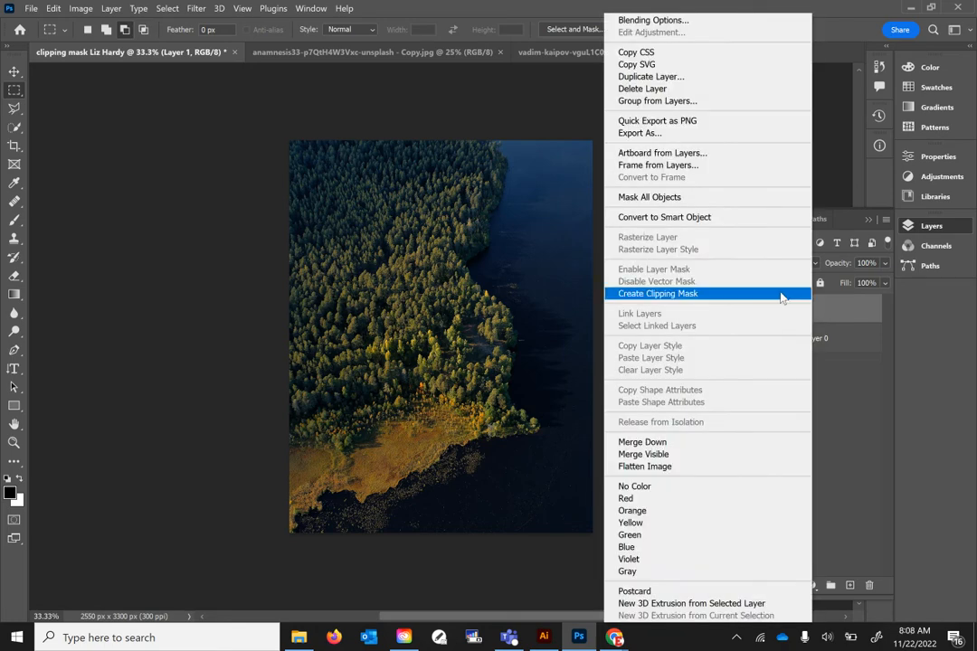
{"action": "left_click", "coordinate": [782, 296]}
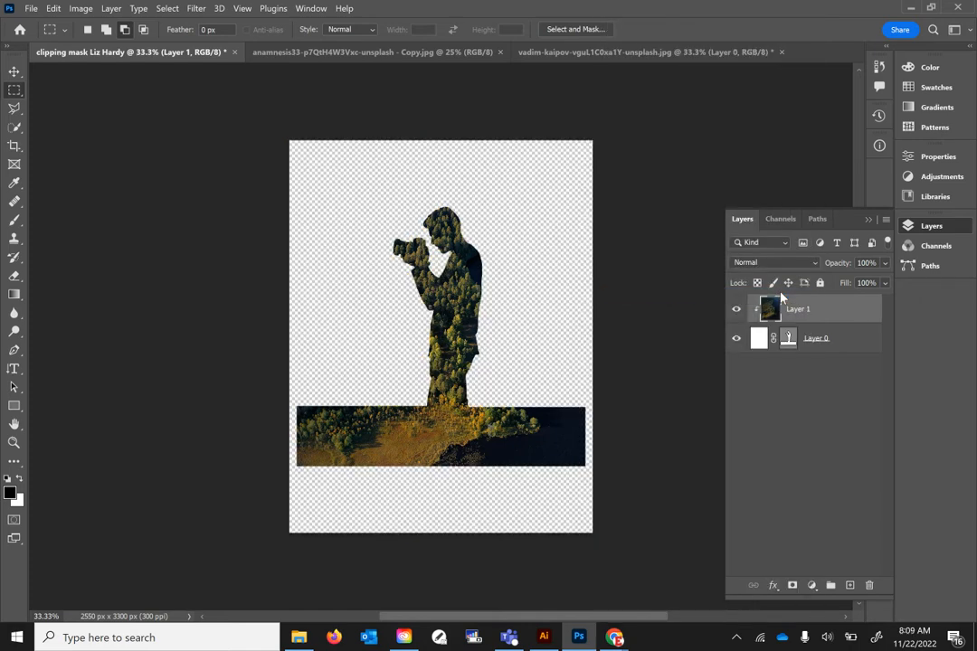
{"action": "left_click", "coordinate": [14, 71]}
{"action": "left_click_drag", "start_coordinate": [449, 284], "coordinate": [405, 370]}
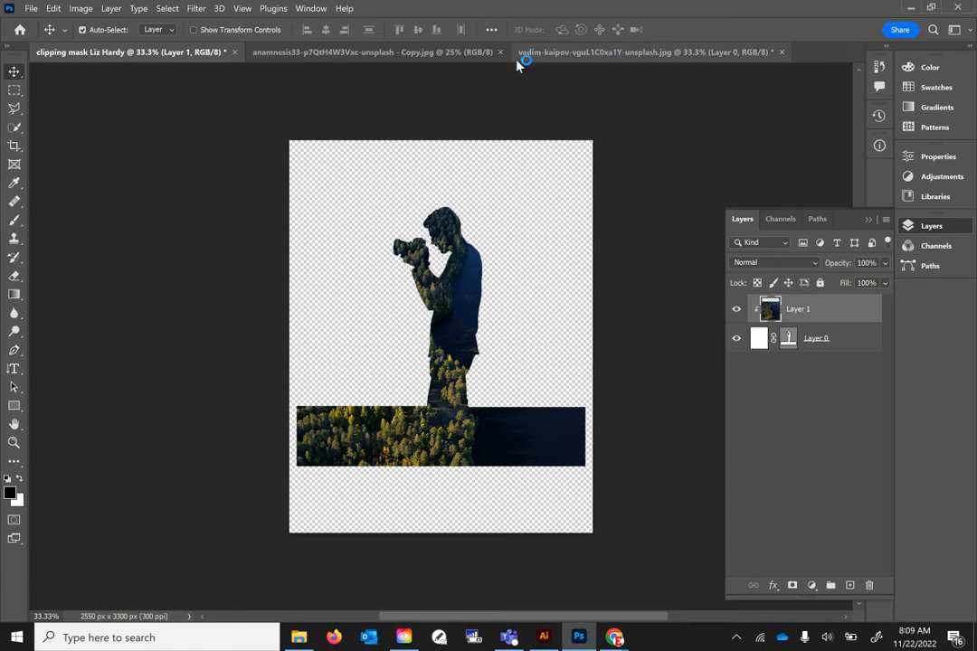
Step: Close the forest shoreline photo without saving its changes
{"action": "left_click", "coordinate": [579, 52]}
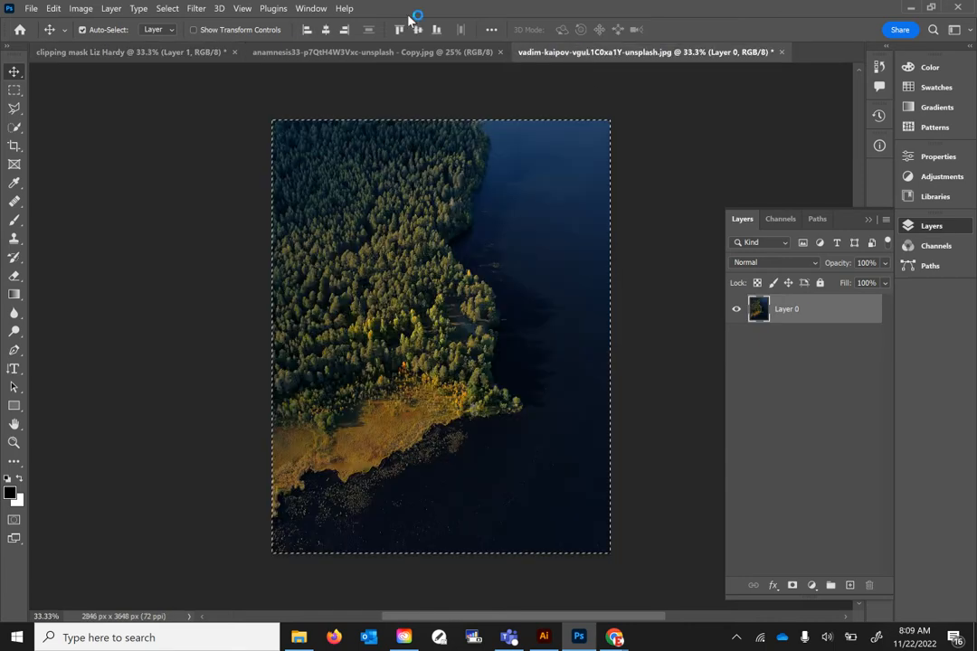
{"action": "left_click", "coordinate": [783, 52]}
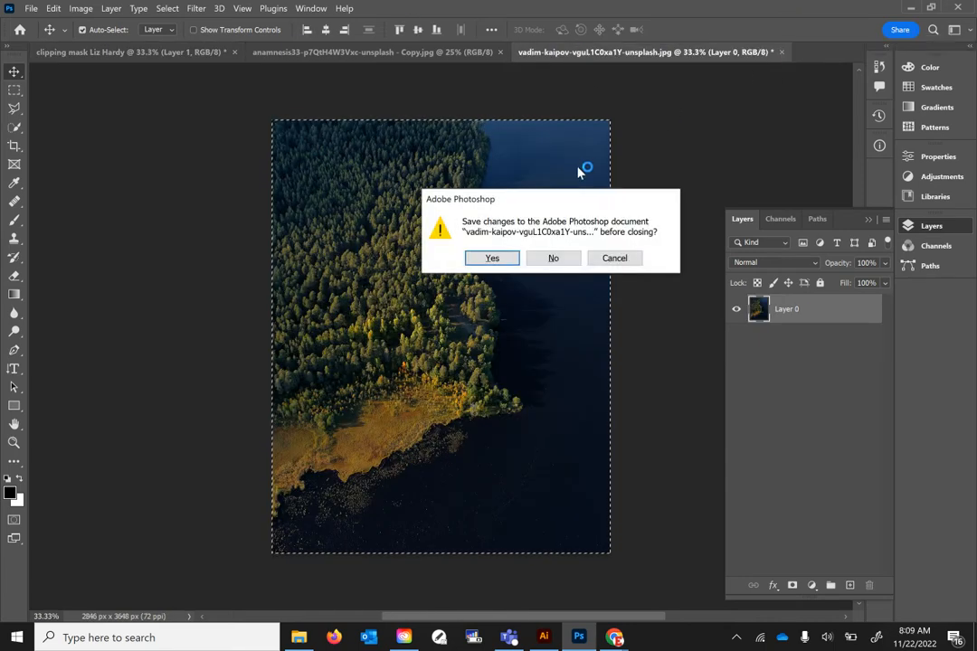
{"action": "left_click", "coordinate": [555, 259]}
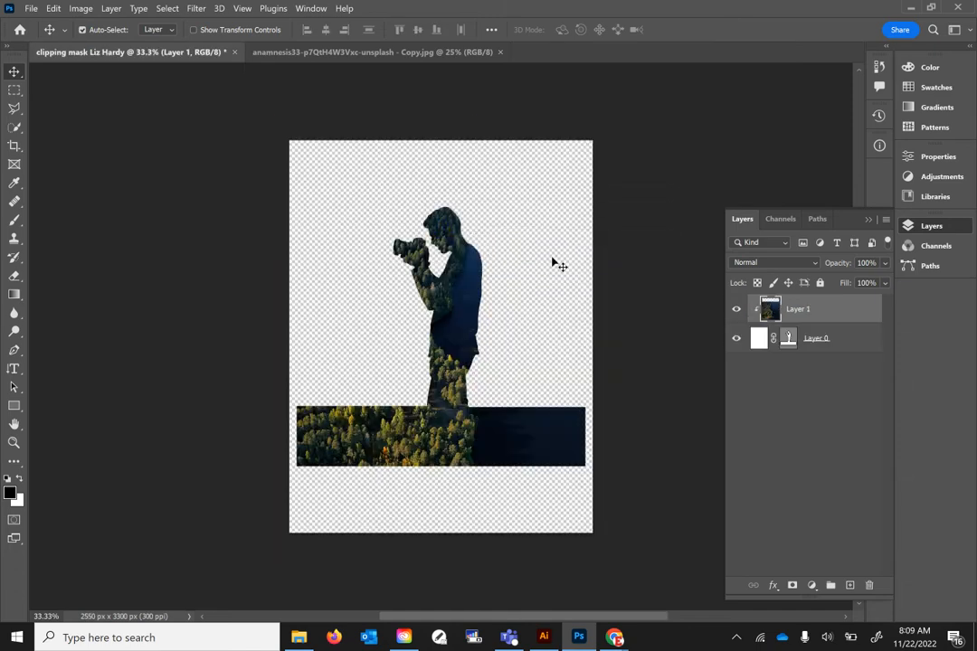
Step: Unlock the white blossom photo's background layer and copy the entire image into the clipping mask document
{"action": "left_click", "coordinate": [398, 52]}
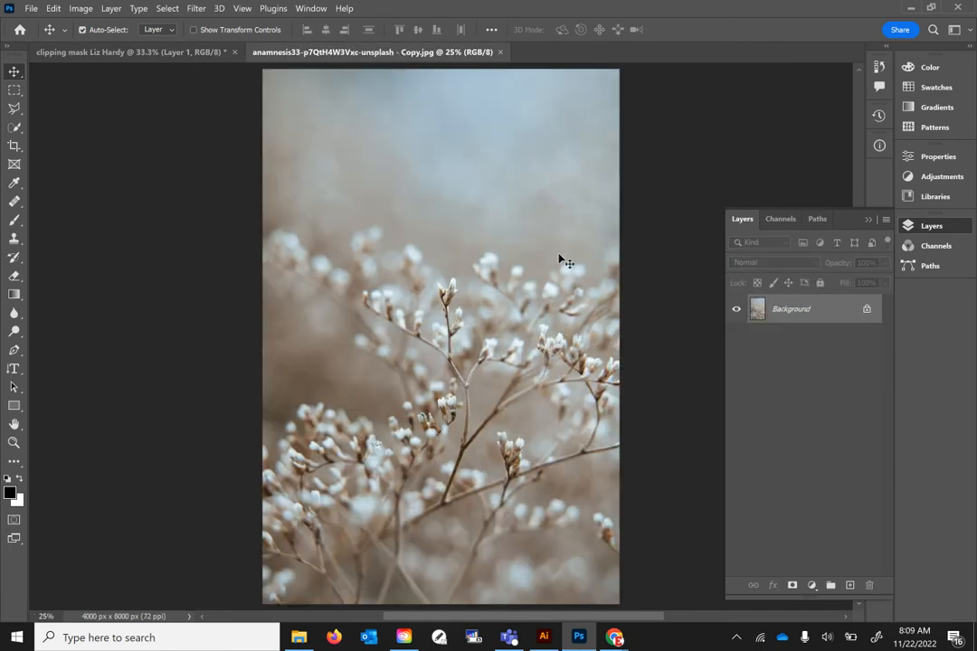
{"action": "left_click", "coordinate": [866, 310]}
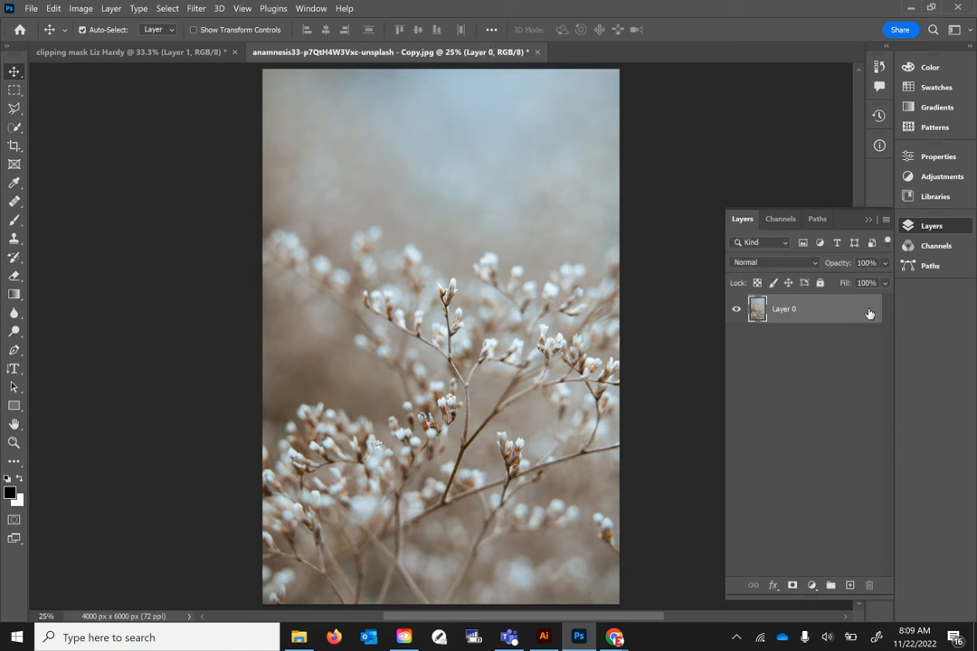
{"action": "left_click", "coordinate": [14, 90]}
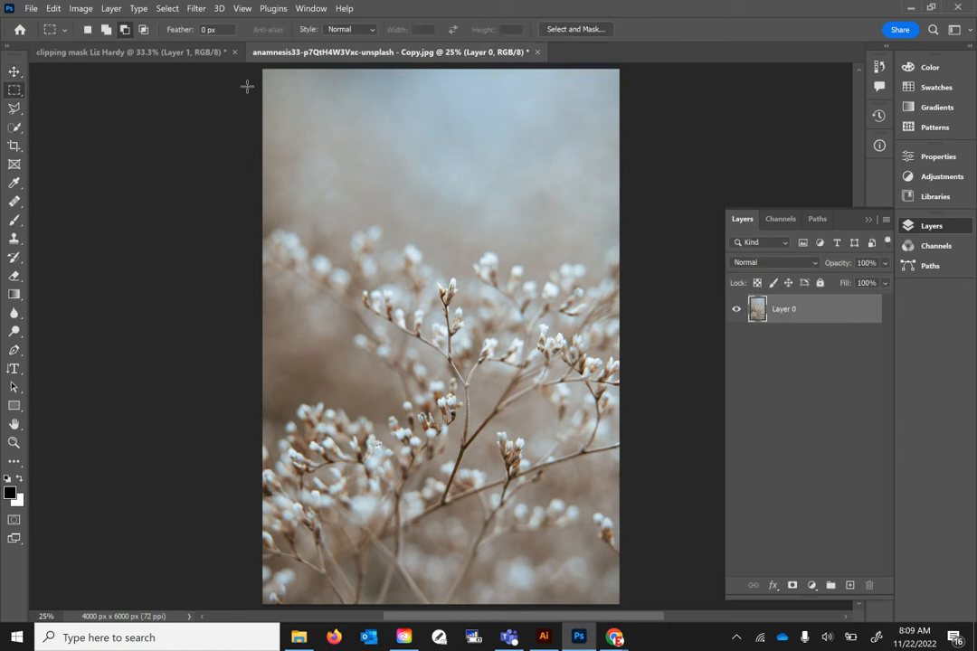
{"action": "left_click_drag", "start_coordinate": [254, 66], "coordinate": [662, 514]}
{"action": "scroll", "coordinate": [639, 501], "scroll_direction": "up", "scroll_amount": 3}
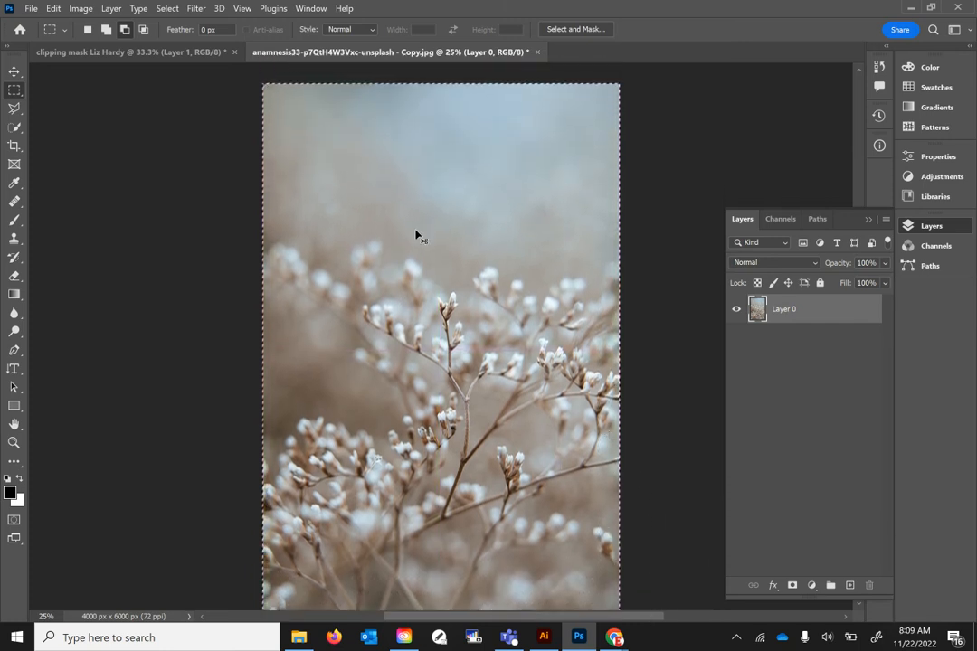
{"action": "left_click", "coordinate": [164, 56]}
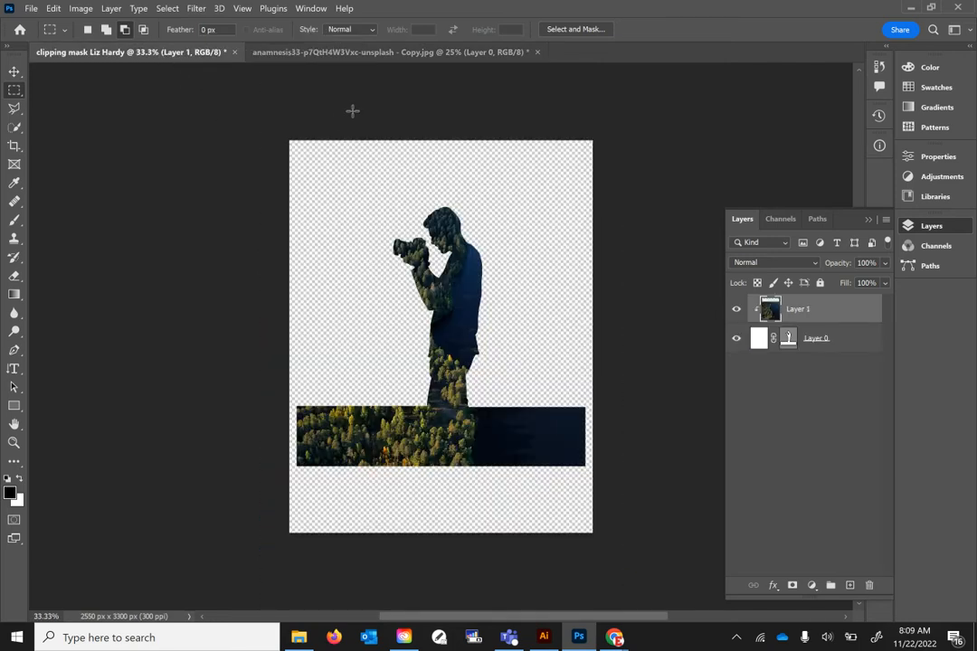
{"action": "left_click_drag", "start_coordinate": [353, 110], "coordinate": [328, 136]}
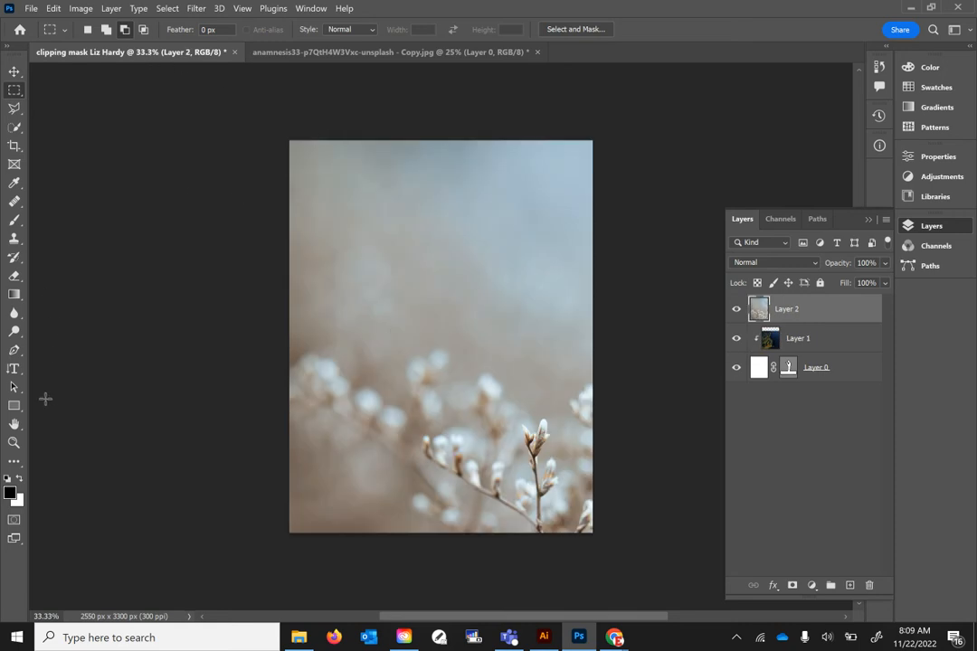
Step: Scale the white blossom photo layer down to about 68% and position it to cover the whole canvas
{"action": "left_click", "coordinate": [14, 442]}
{"action": "left_click", "coordinate": [462, 355], "text": "alt"}
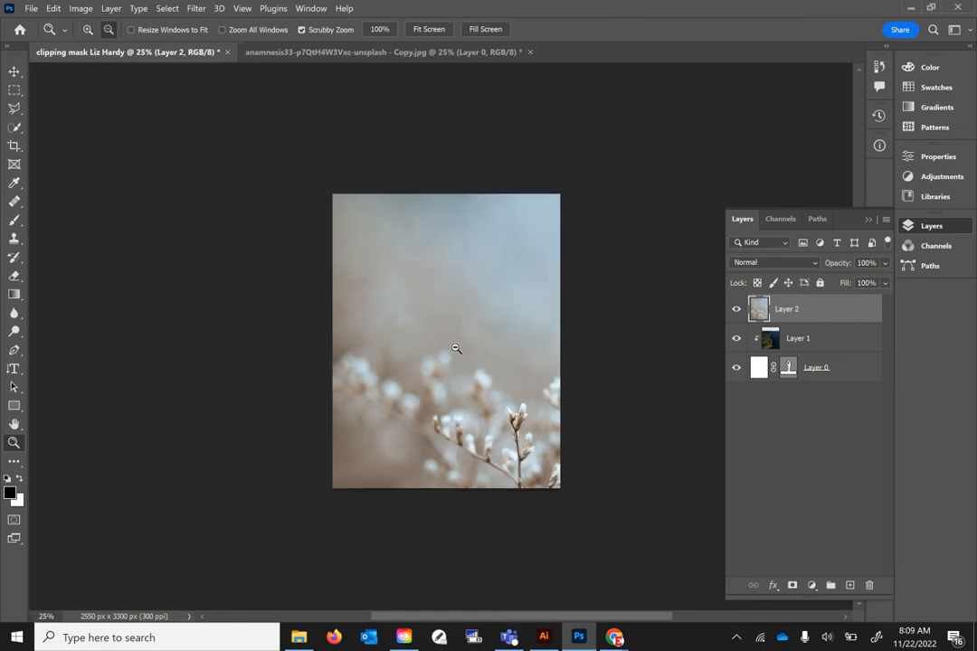
{"action": "left_click", "coordinate": [457, 351], "text": "alt"}
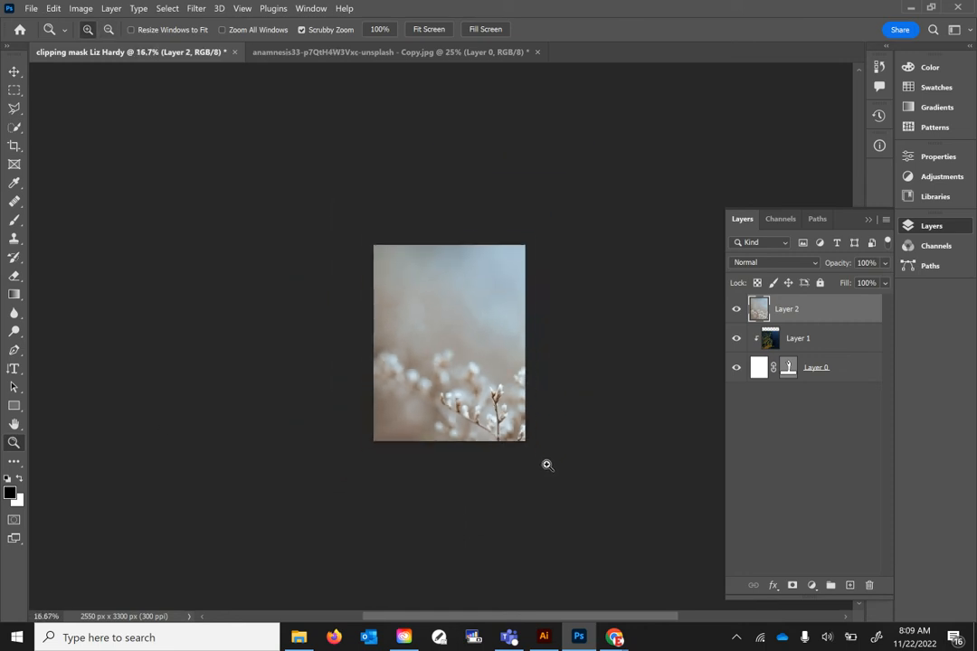
{"action": "key", "text": "ctrl+t"}
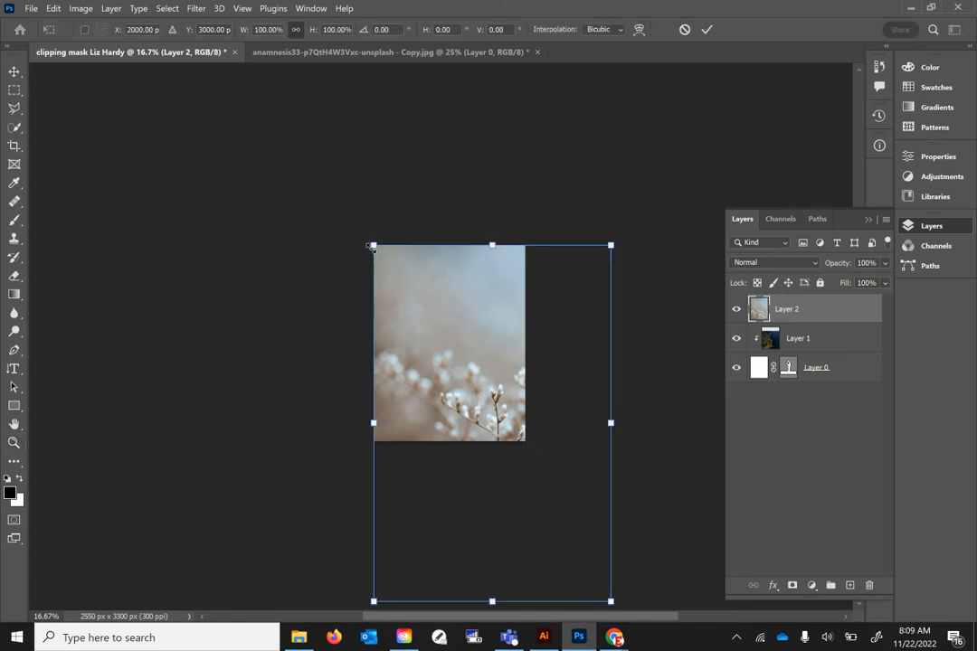
{"action": "left_click_drag", "start_coordinate": [372, 245], "coordinate": [468, 386]}
{"action": "left_click_drag", "start_coordinate": [527, 456], "coordinate": [432, 312]}
{"action": "left_click_drag", "start_coordinate": [517, 237], "coordinate": [528, 223]}
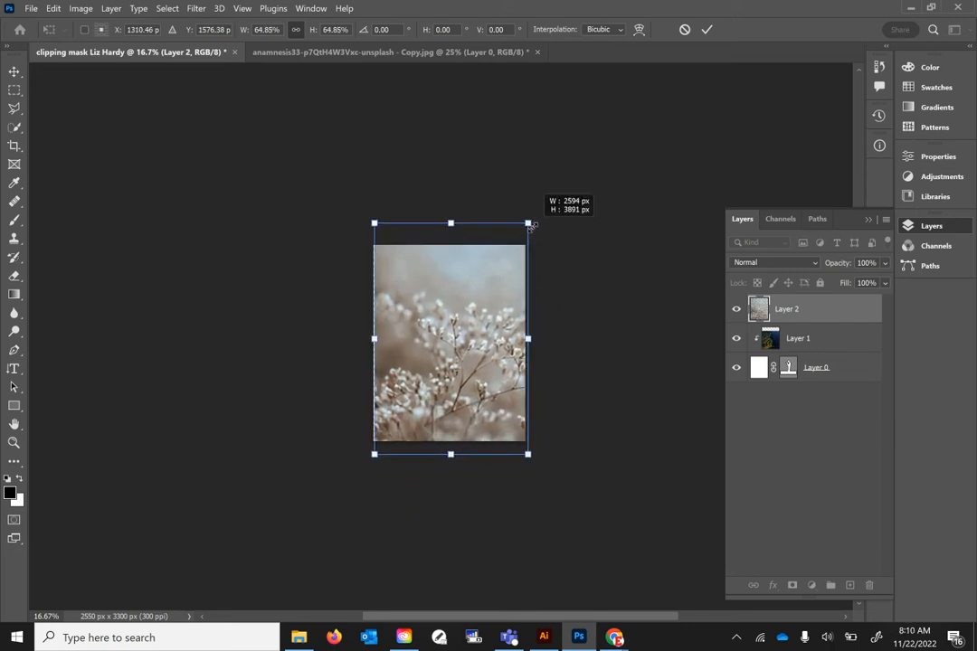
{"action": "left_click_drag", "start_coordinate": [374, 458], "coordinate": [366, 465]}
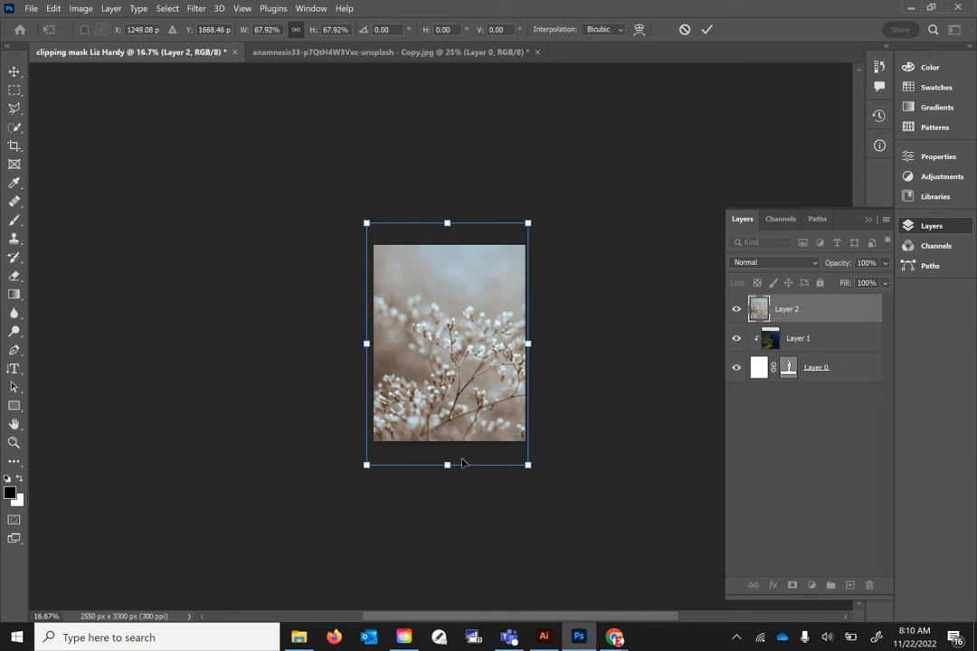
{"action": "key", "text": "Return"}
{"action": "key", "text": "z"}
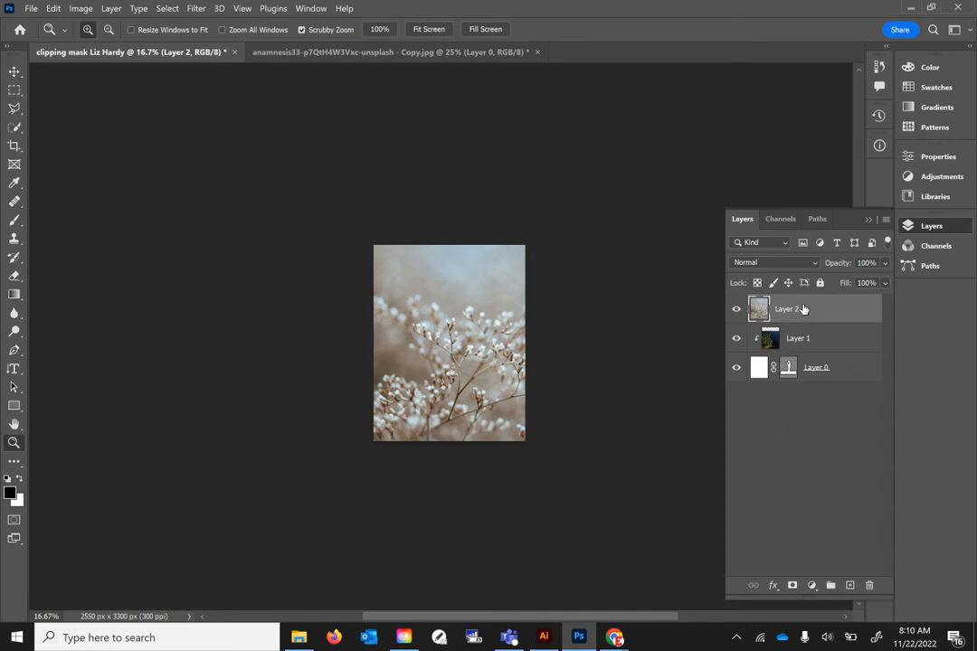
Step: Move the white blossom layer beneath the silhouette layer so it forms the background of the composition
{"action": "left_click_drag", "start_coordinate": [803, 309], "coordinate": [816, 398]}
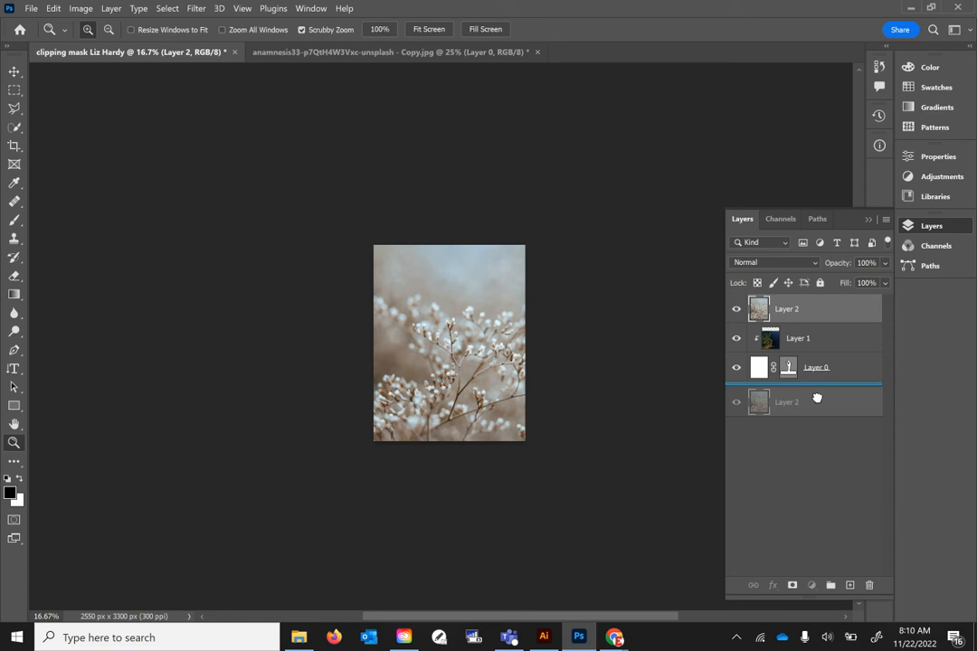
{"action": "left_click_drag", "start_coordinate": [817, 397], "coordinate": [819, 405]}
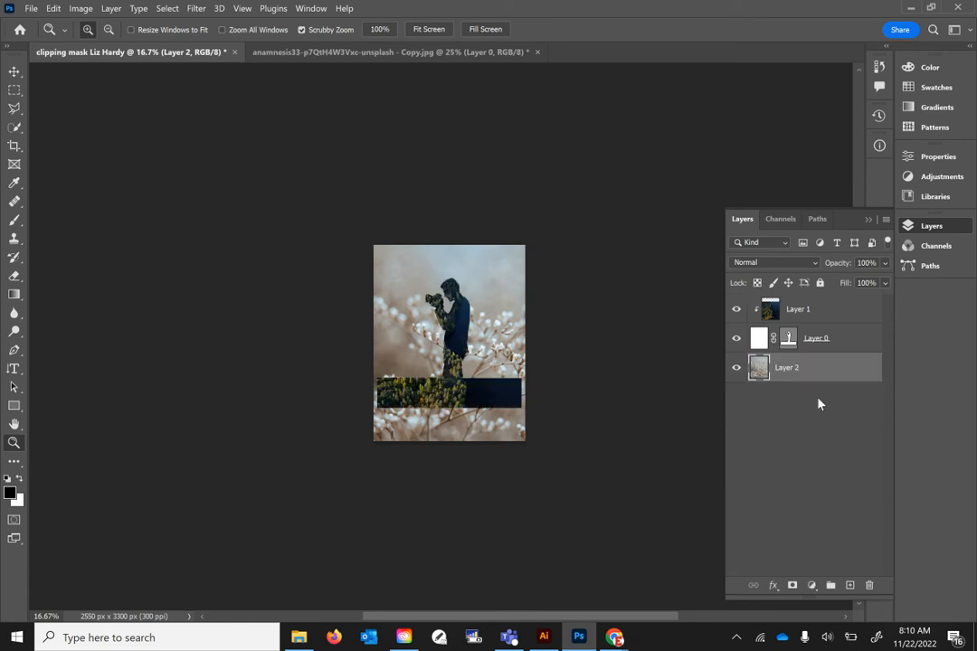
Step: Start saving the composition on the computer in the Clipping Mask folder, with Photoshop PDF as the file type
{"action": "left_click", "coordinate": [28, 9]}
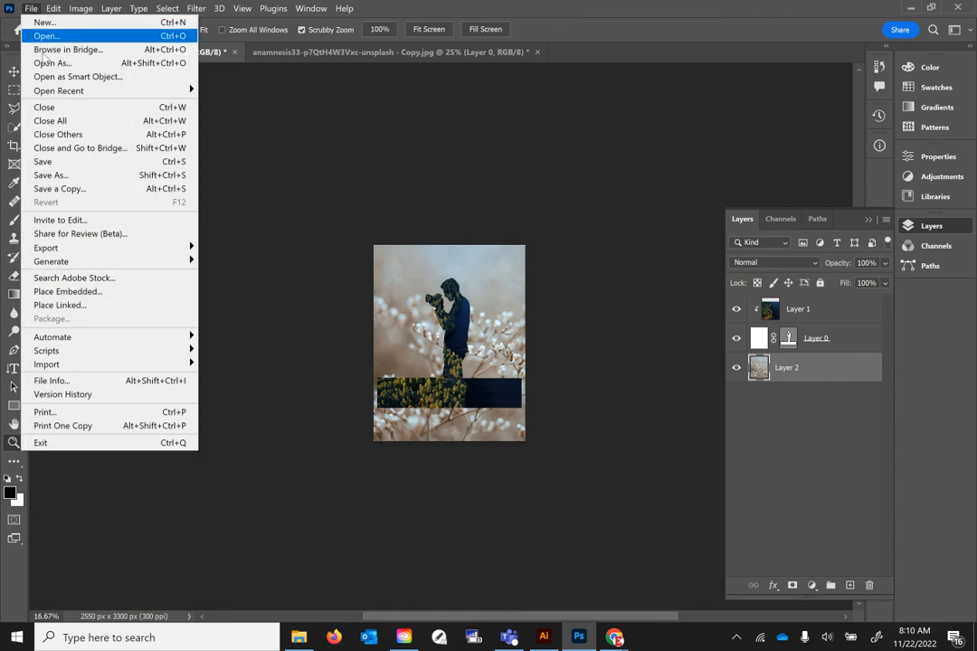
{"action": "left_click", "coordinate": [105, 175]}
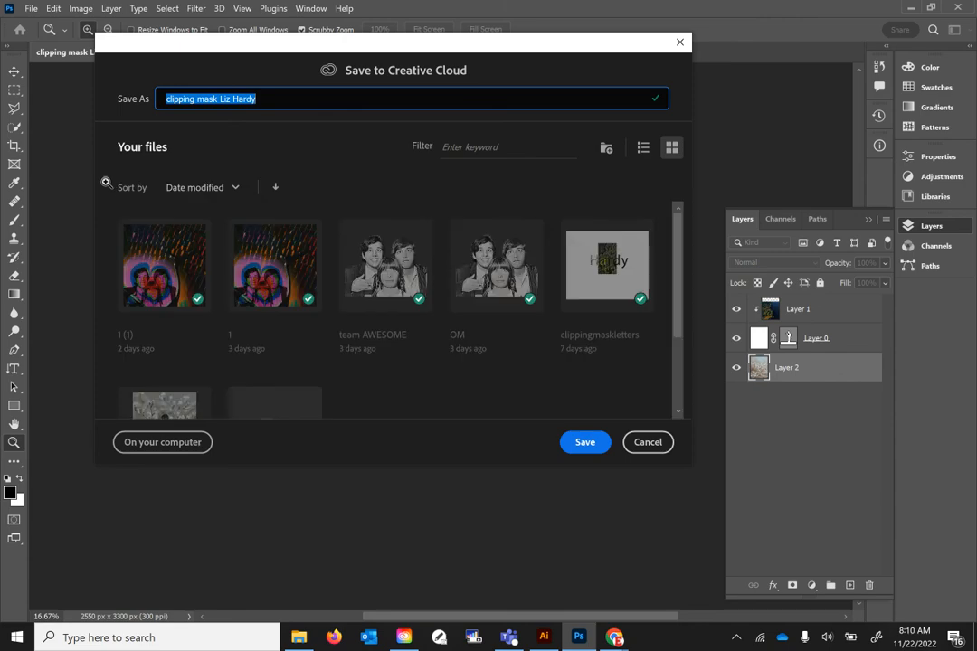
{"action": "left_click", "coordinate": [182, 443]}
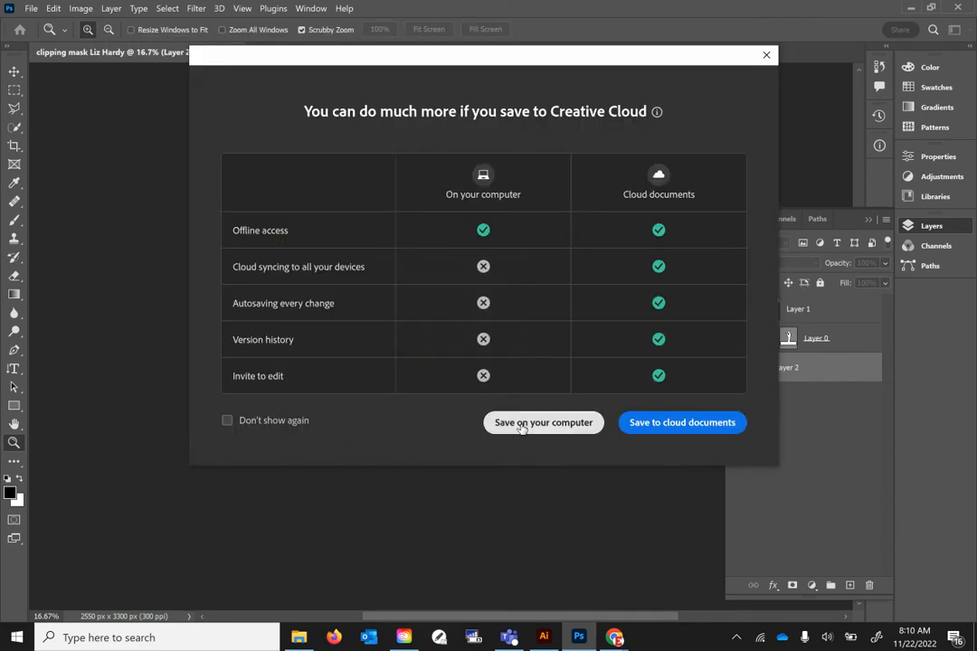
{"action": "left_click", "coordinate": [522, 429]}
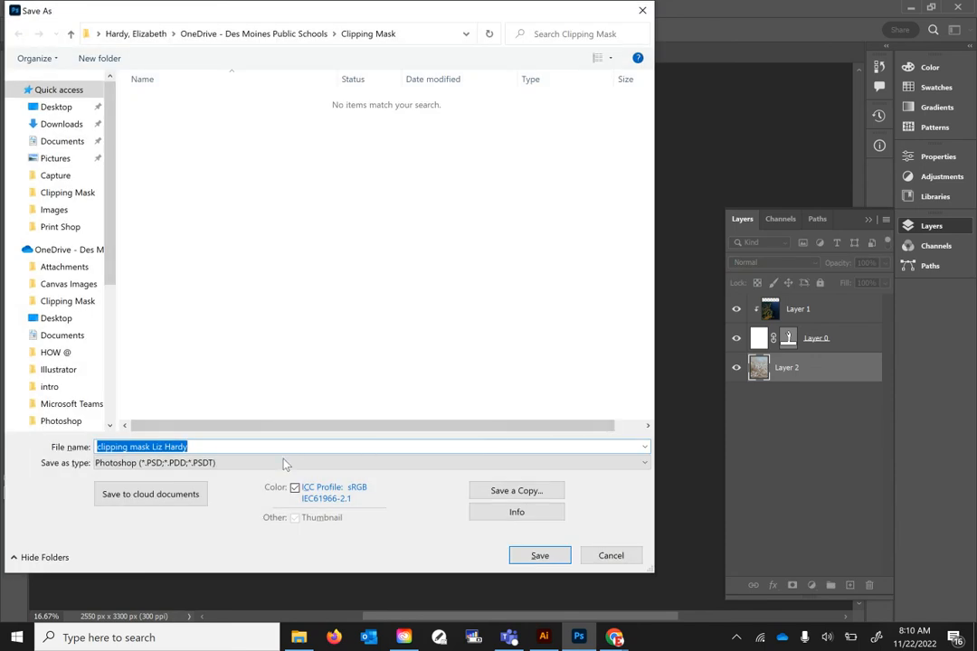
{"action": "left_click", "coordinate": [283, 462]}
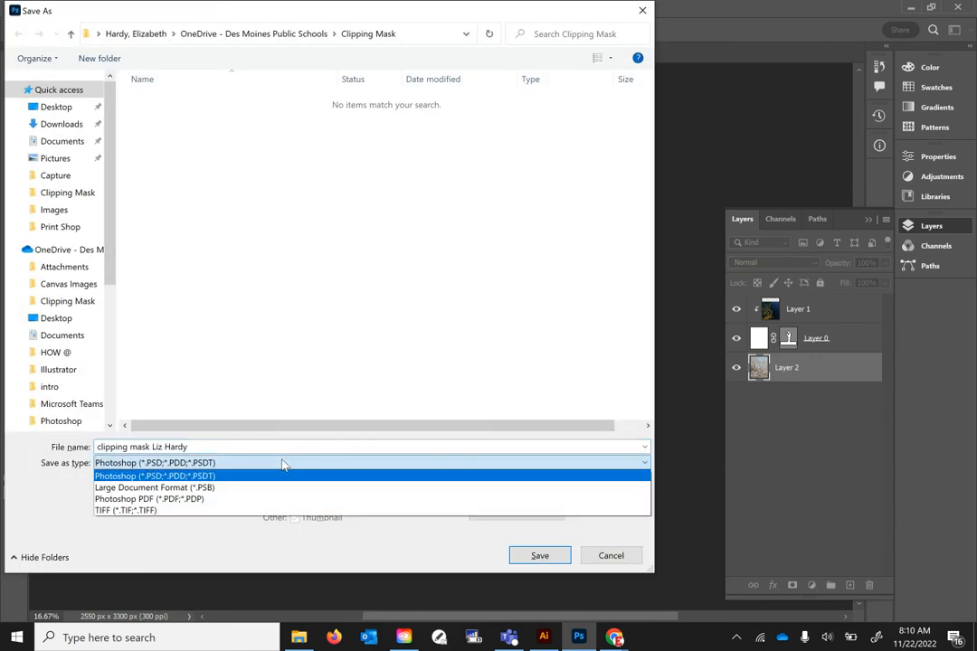
{"action": "left_click", "coordinate": [212, 499]}
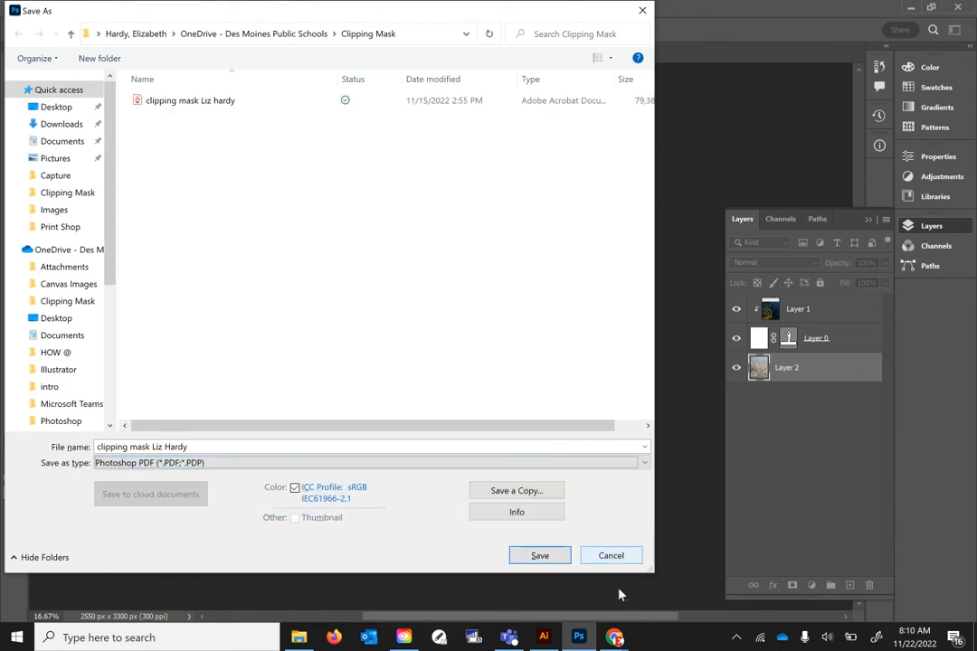